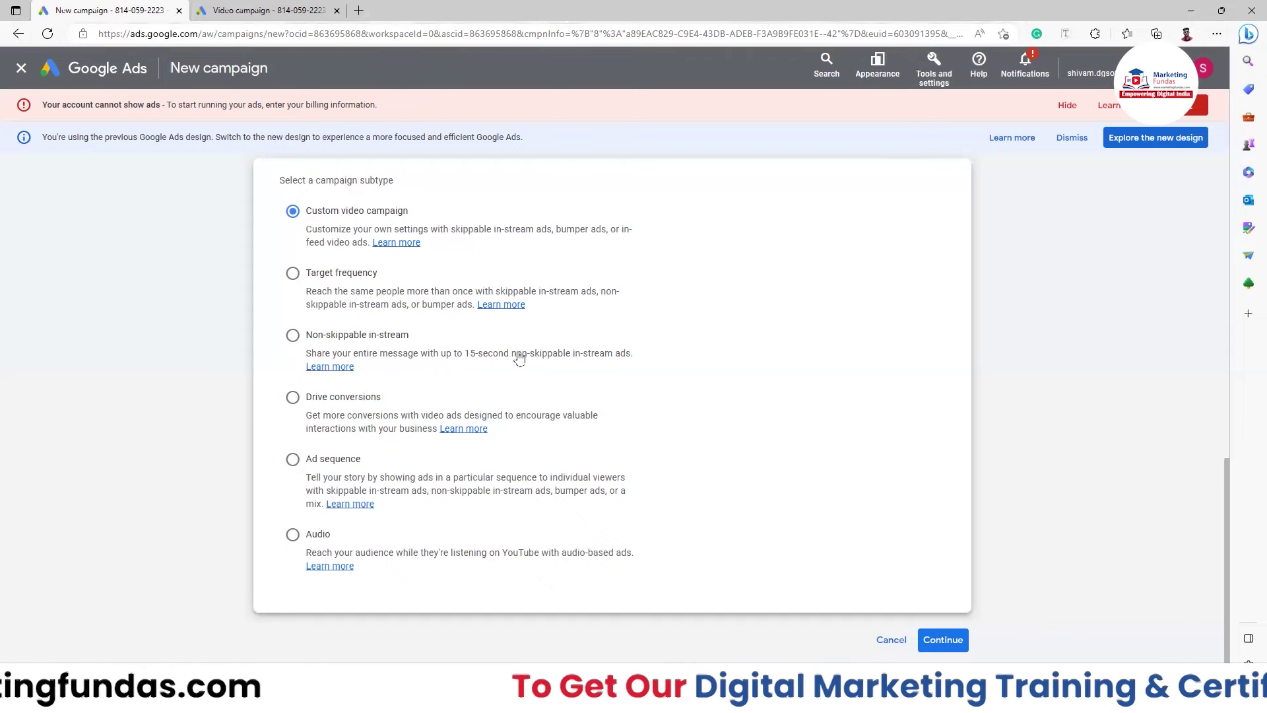
# Choose Custom video campaign as the campaign subtype and continue to the campaign settings
pyautogui.moveTo(495, 359); pyautogui.dragTo(612, 361)
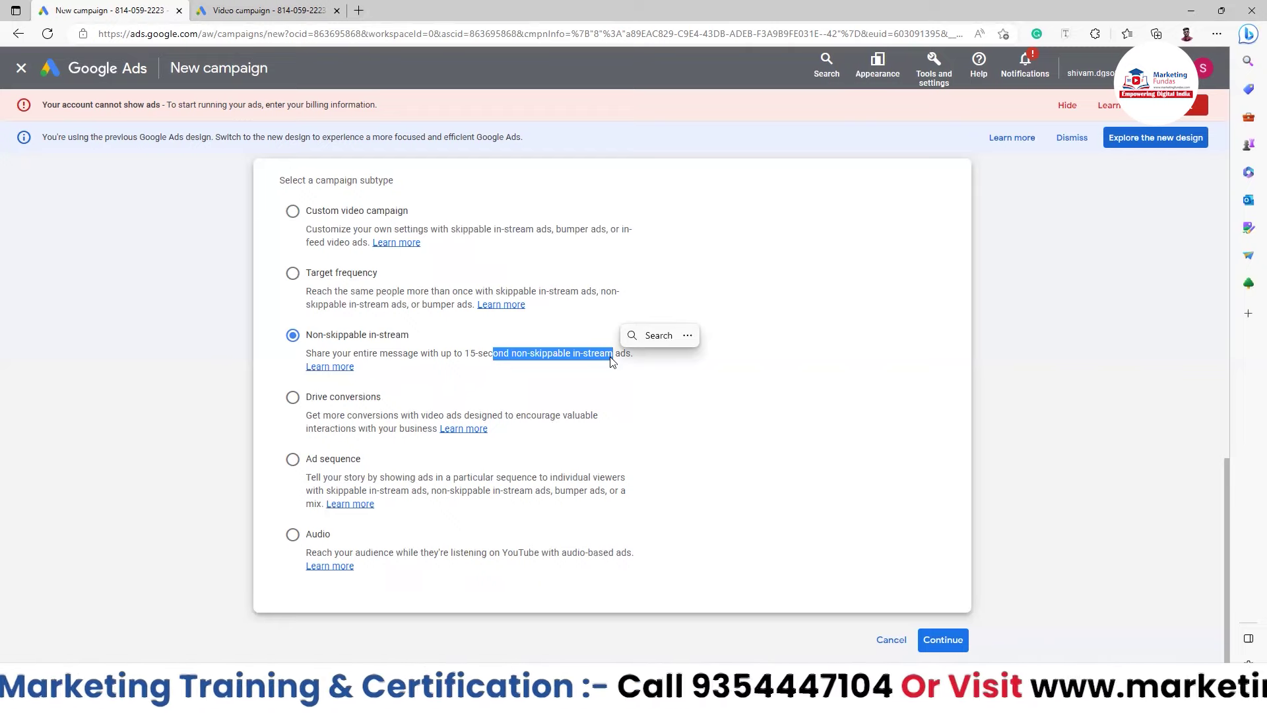
pyautogui.click(293, 213)
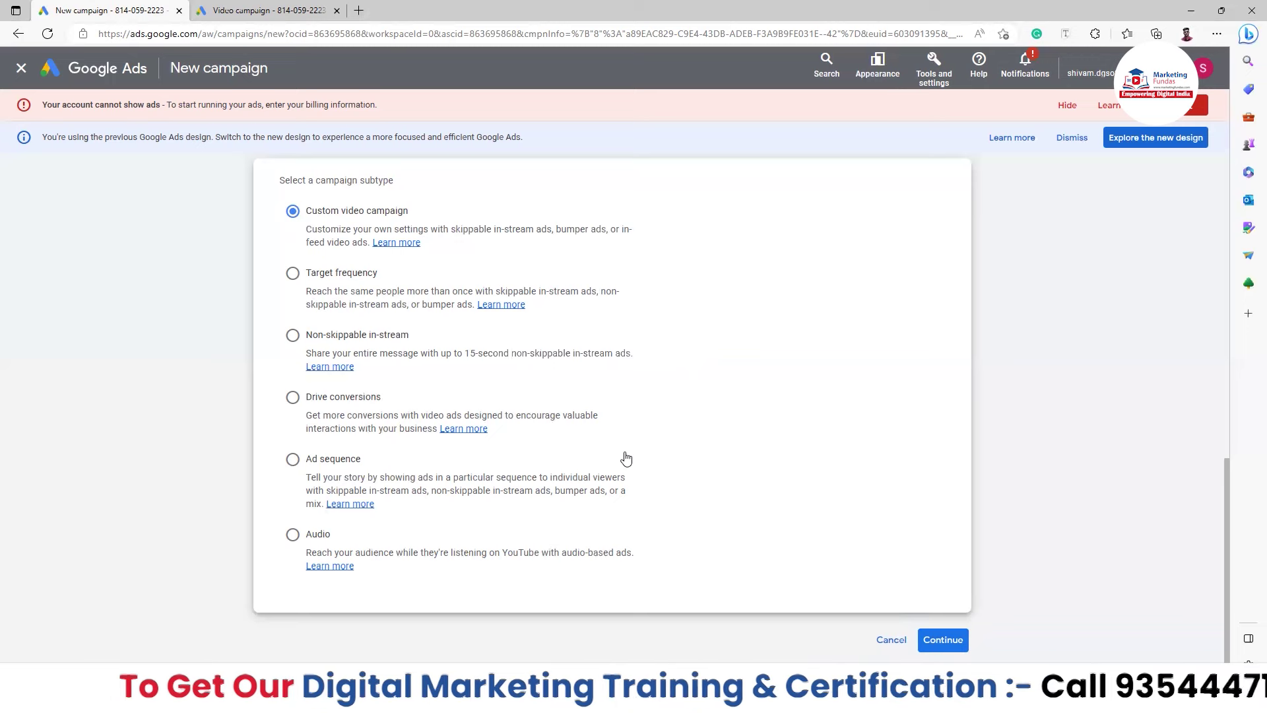
pyautogui.click(944, 640)
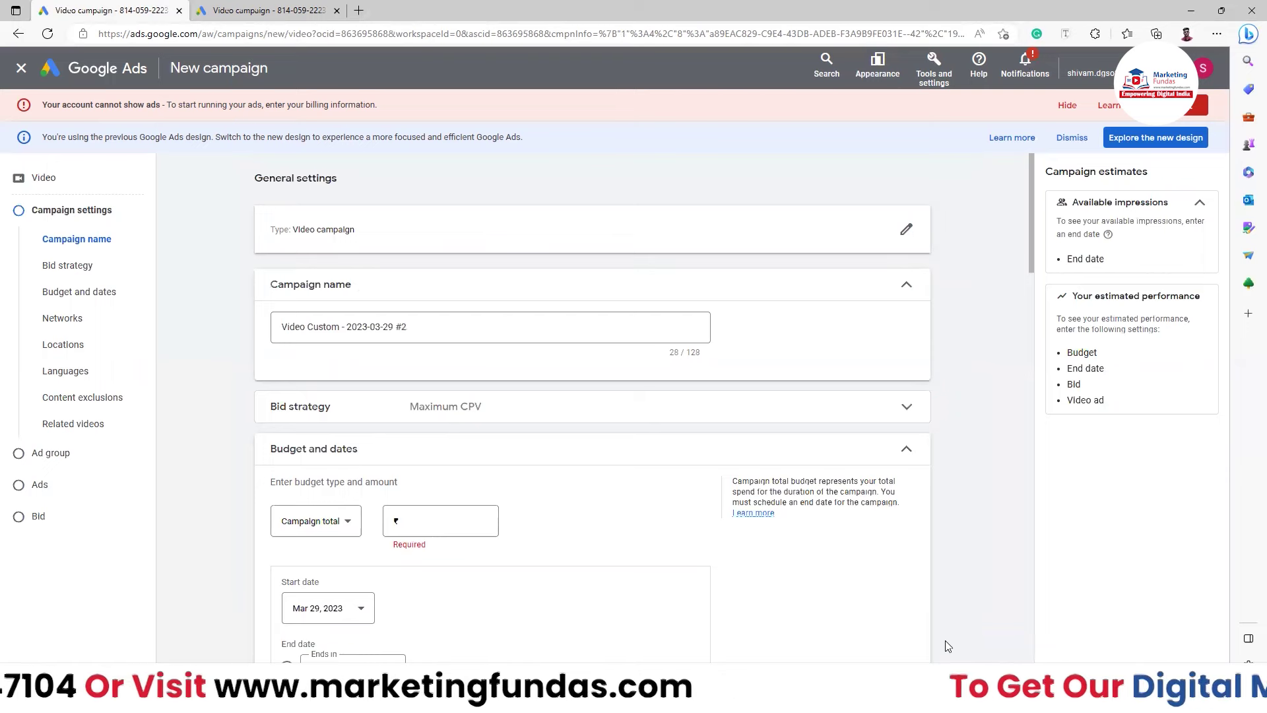
# Set the campaign's bid strategy to Target CPM
pyautogui.click(488, 413)
pyautogui.click(323, 472)
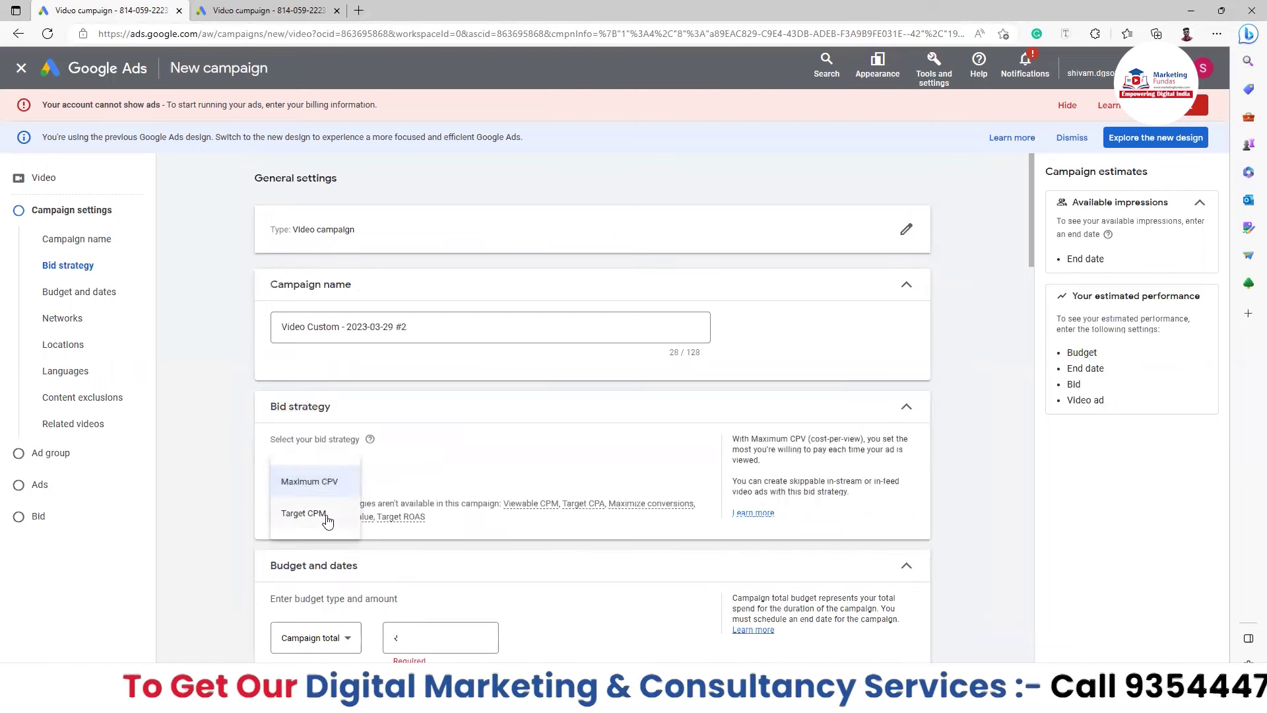
pyautogui.click(325, 518)
pyautogui.moveTo(1030, 245); pyautogui.dragTo(871, 574)
pyautogui.click(362, 285)
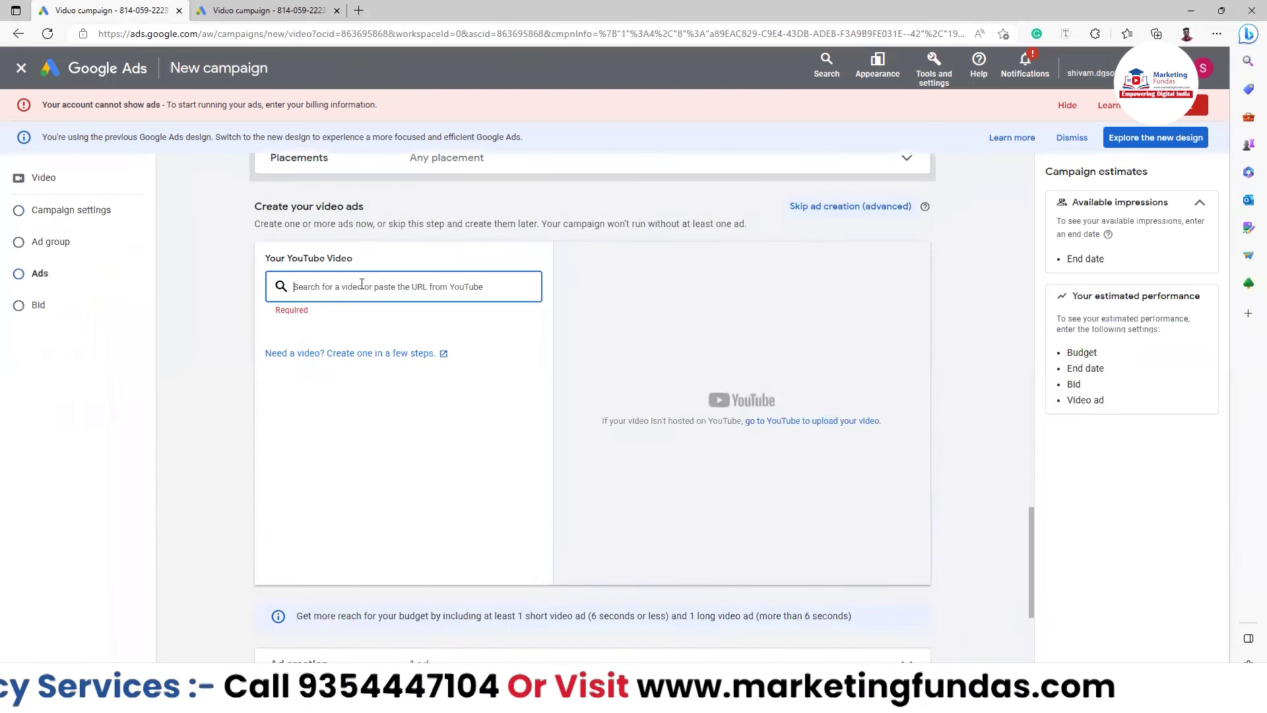
pyautogui.press('super+v')
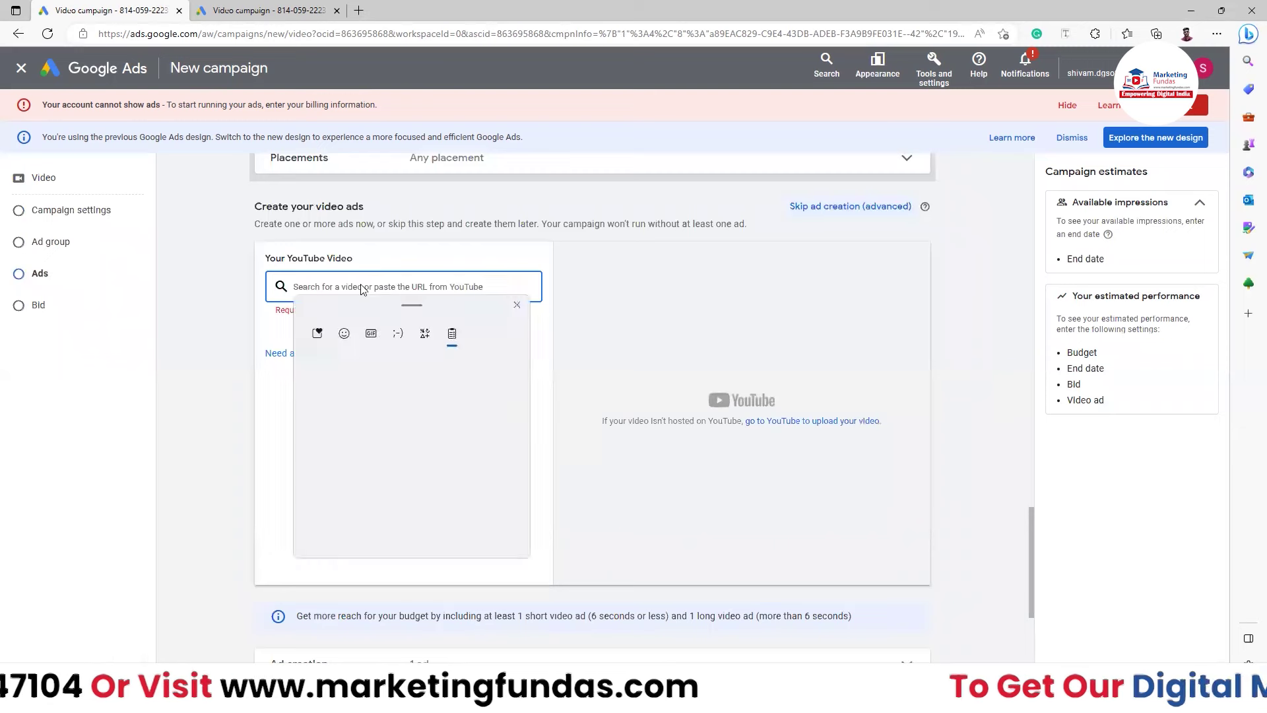
pyautogui.scroll(-3, 405, 462)
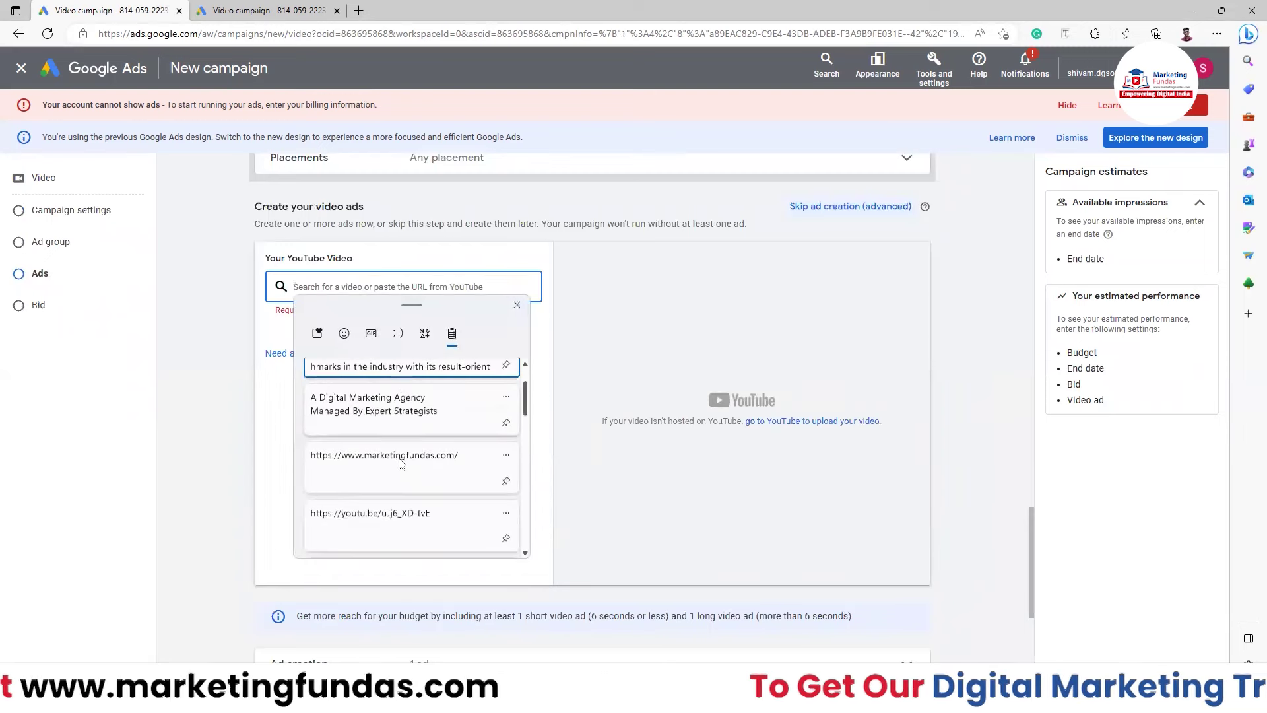
pyautogui.click(404, 512)
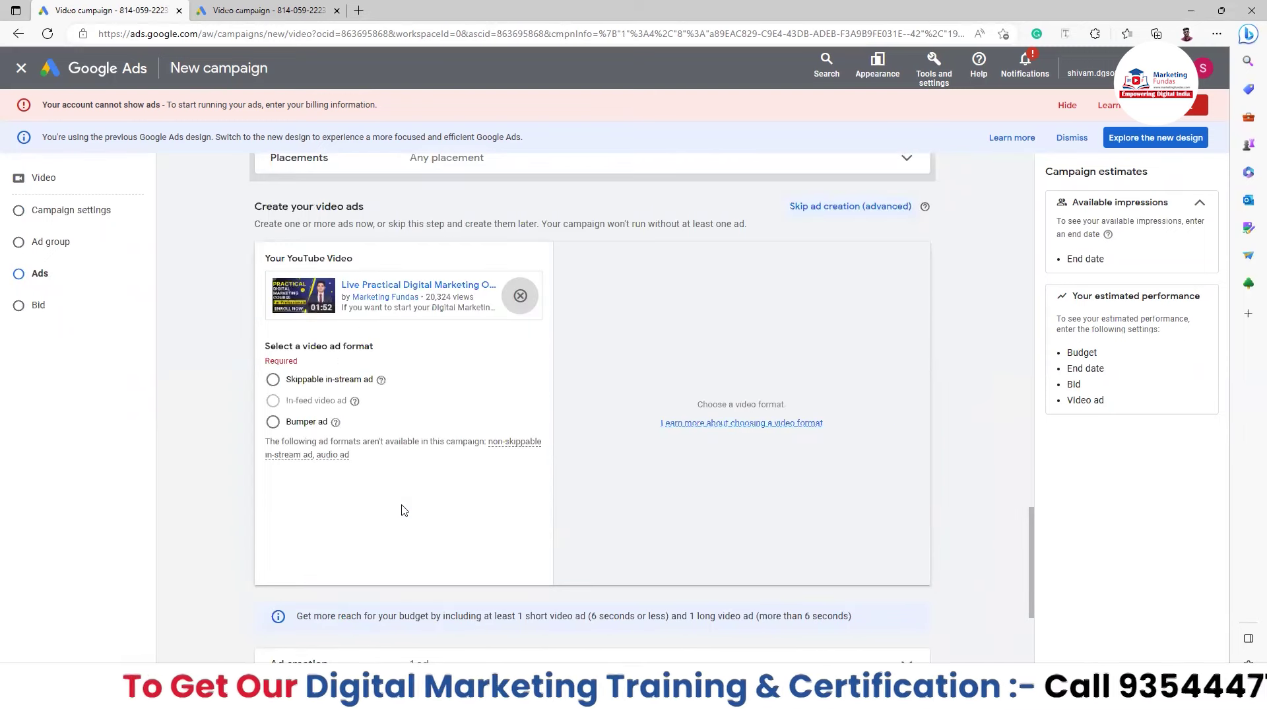
pyautogui.click(347, 384)
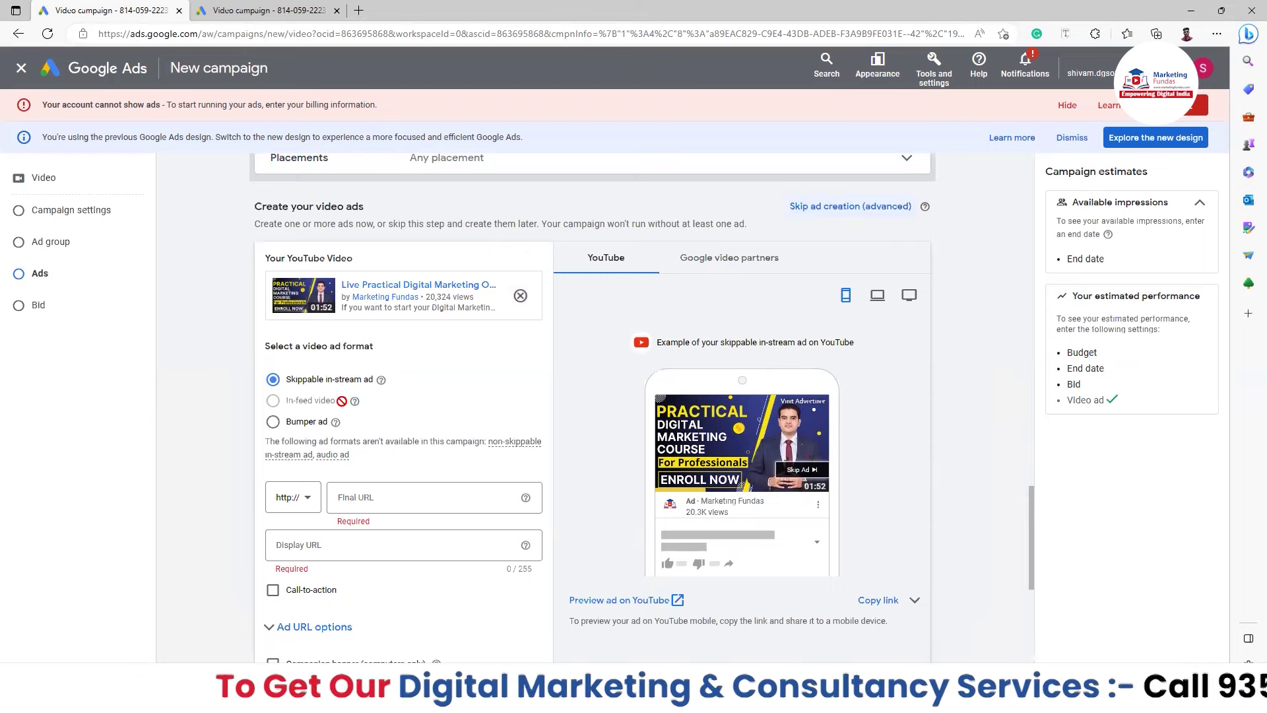
# Change the bid strategy to Maximum CPV and switch the video ad's format to in-feed video ad
pyautogui.moveTo(342, 400)
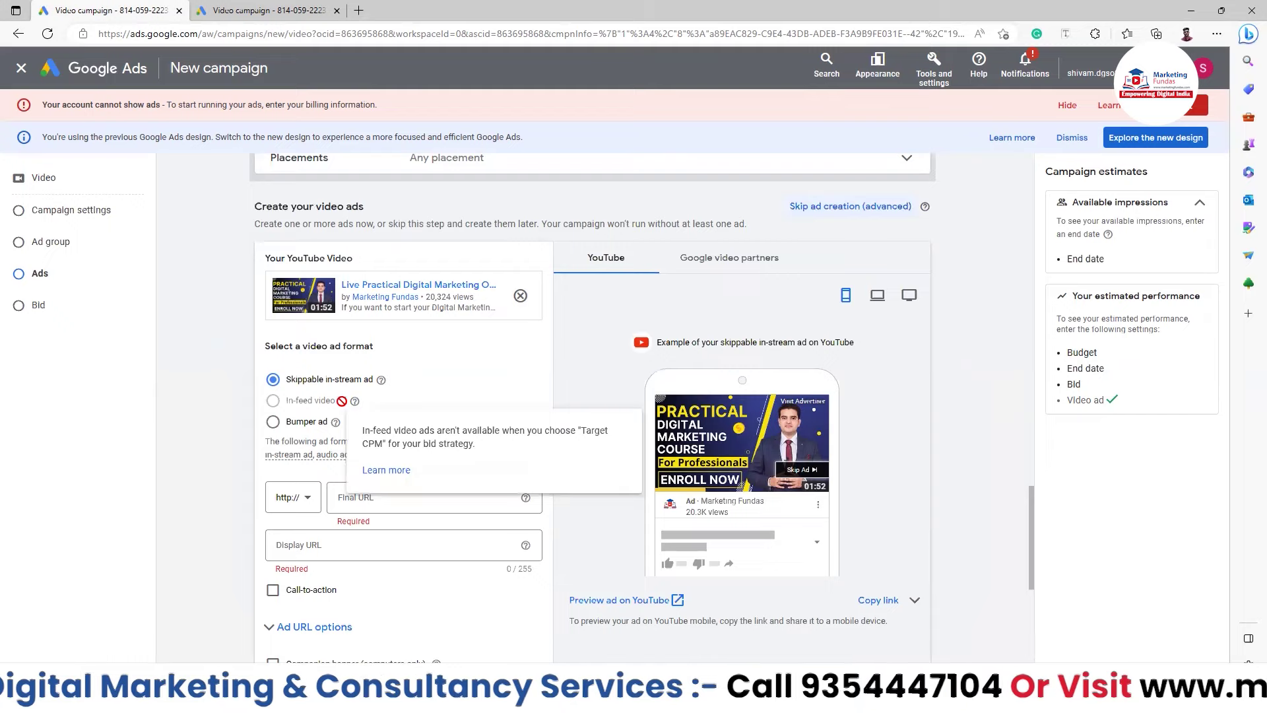
pyautogui.moveTo(1029, 511); pyautogui.dragTo(1029, 194)
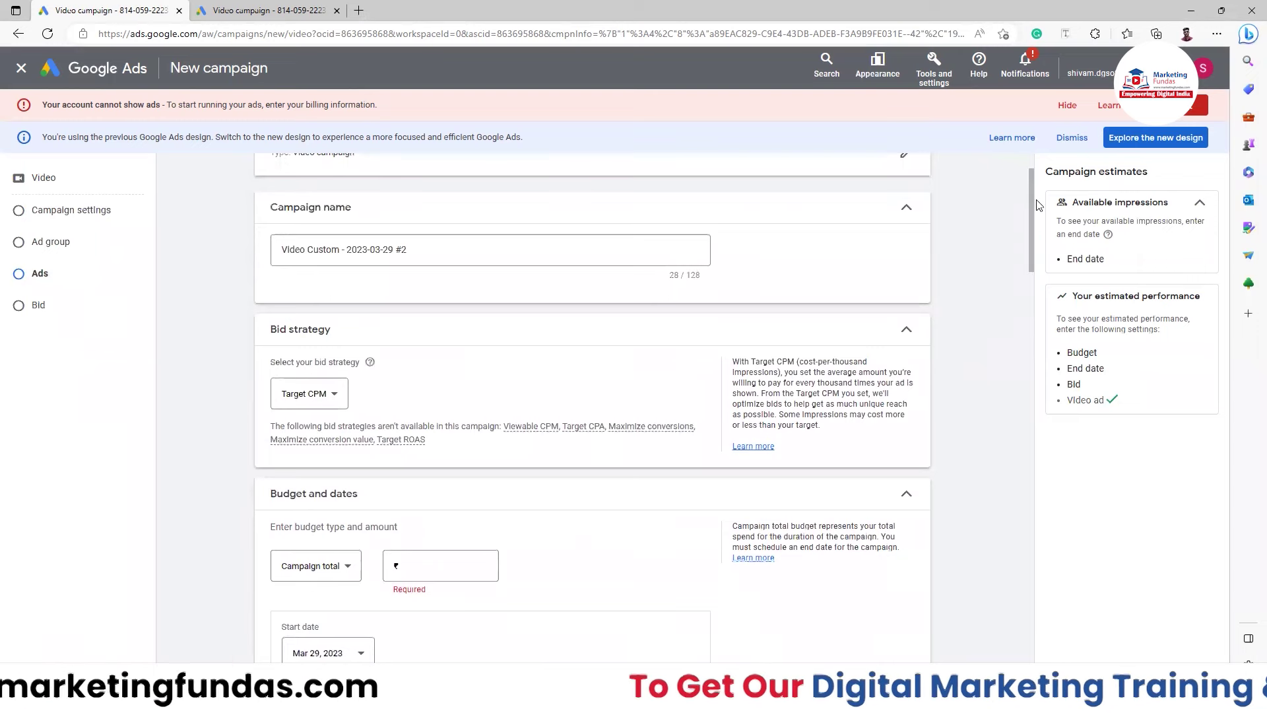
pyautogui.click(305, 393)
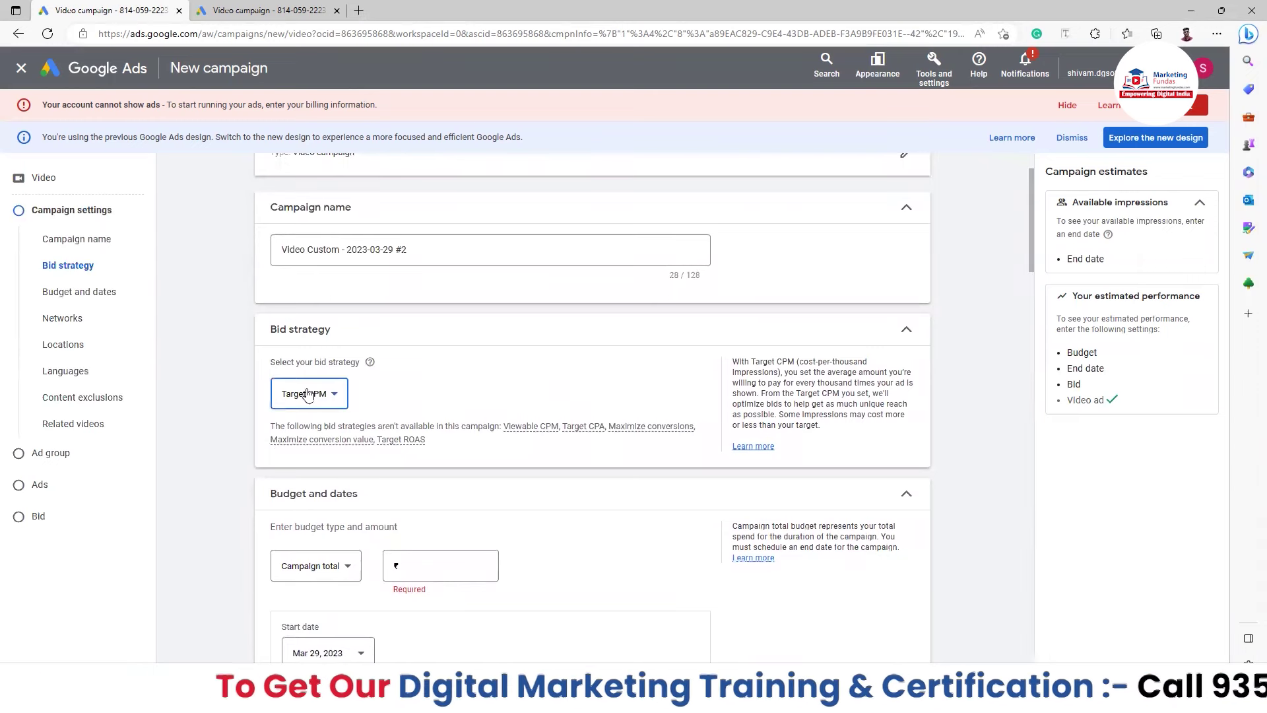
pyautogui.click(310, 405)
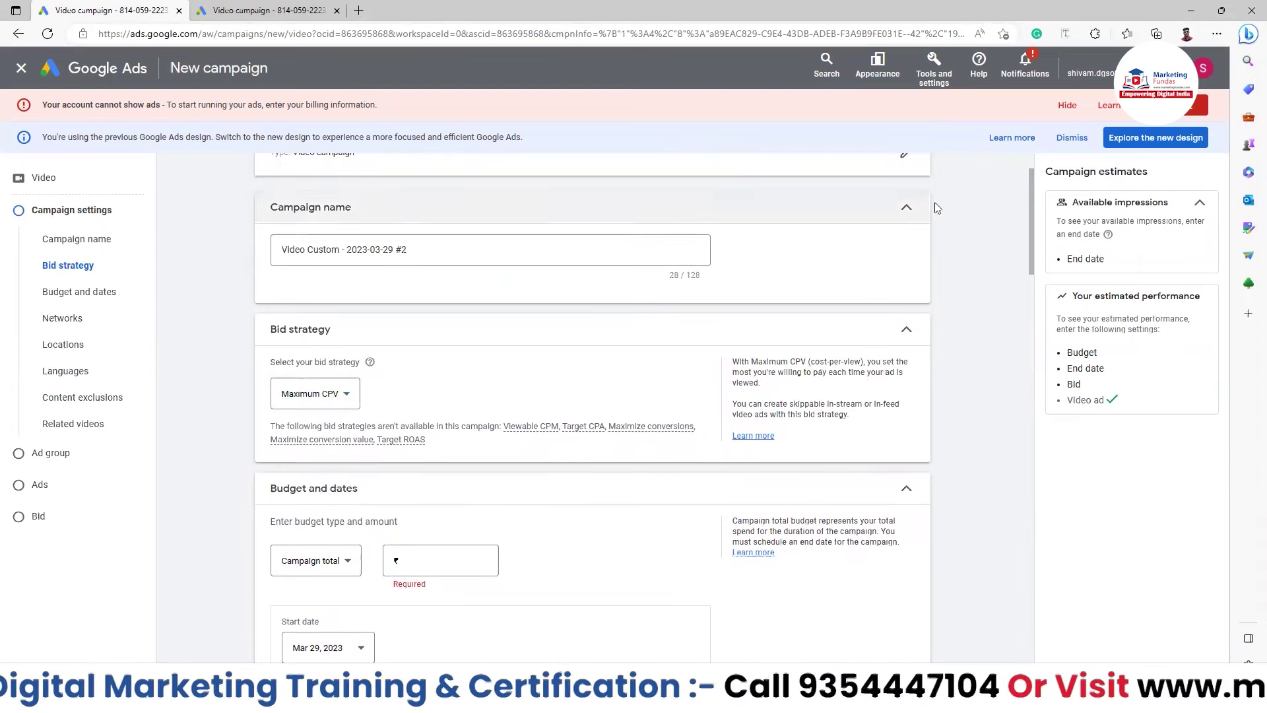
pyautogui.moveTo(1032, 227); pyautogui.dragTo(1032, 551)
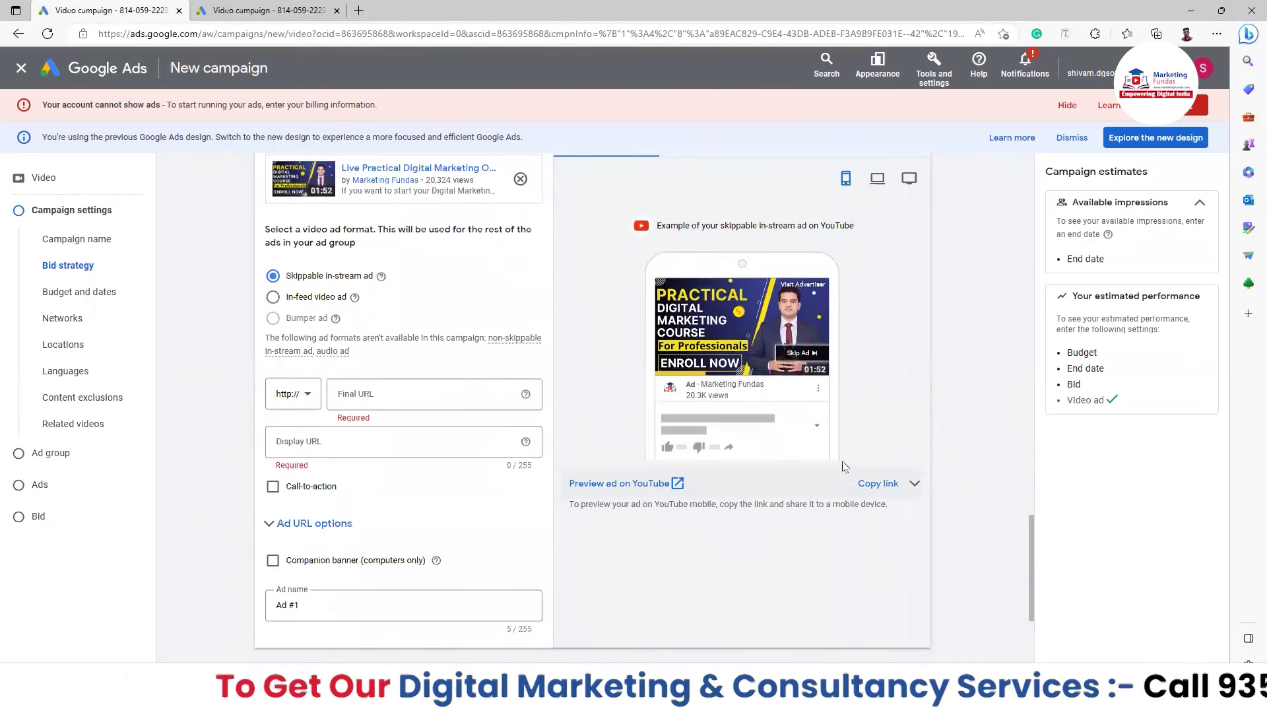
pyautogui.click(299, 297)
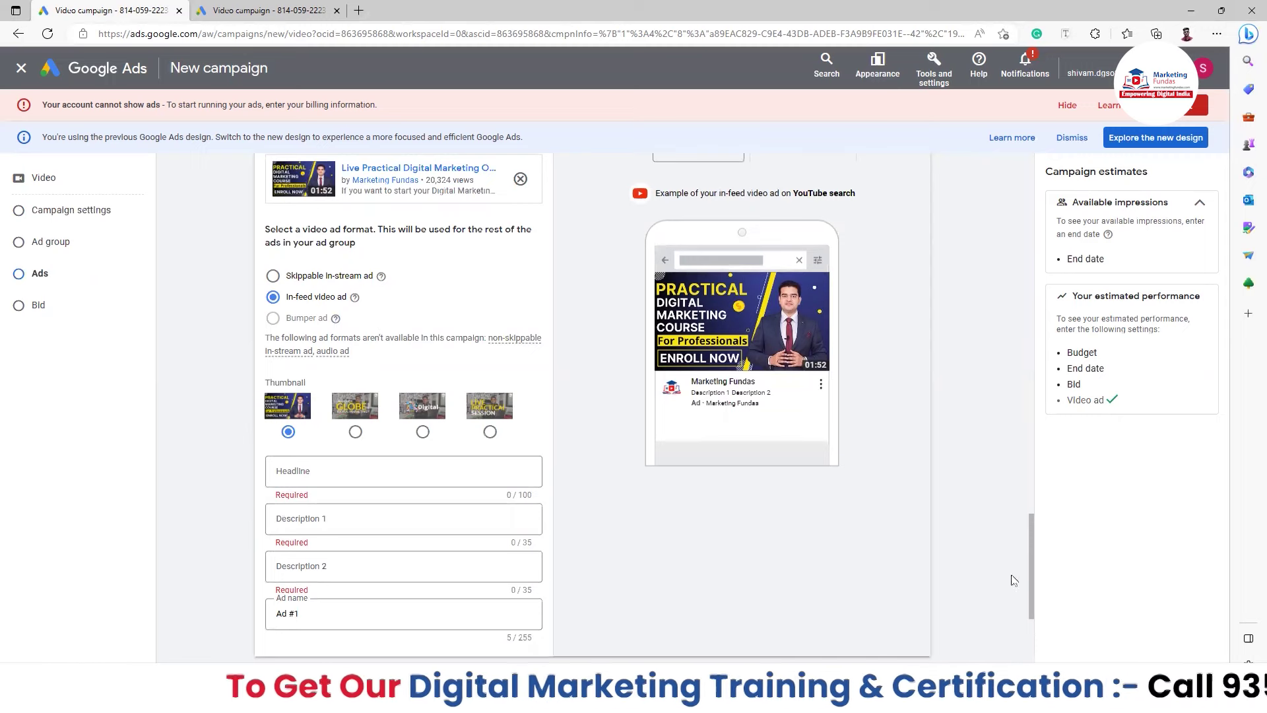
# Go back to the campaign objective page, leaving the custom video campaign unsaved
pyautogui.moveTo(1031, 594); pyautogui.dragTo(1025, 252)
pyautogui.moveTo(1033, 344); pyautogui.dragTo(1028, 220)
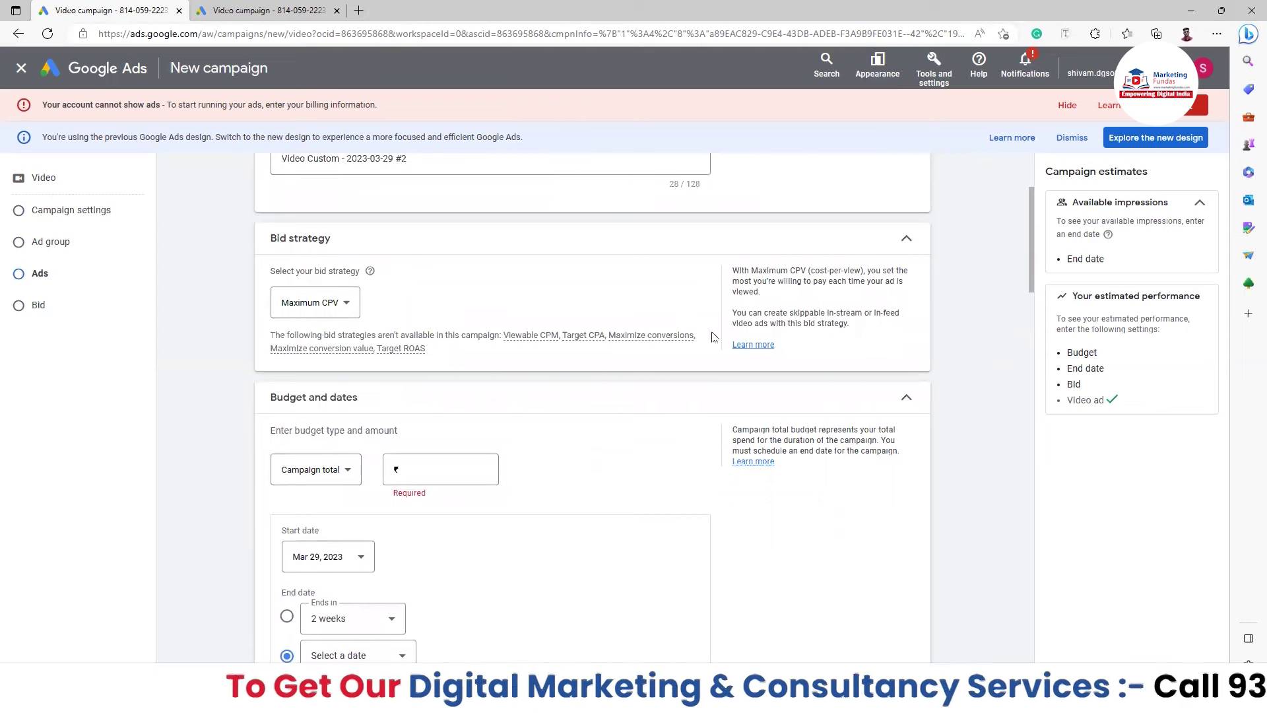
pyautogui.hotkey('alt', 'Left')
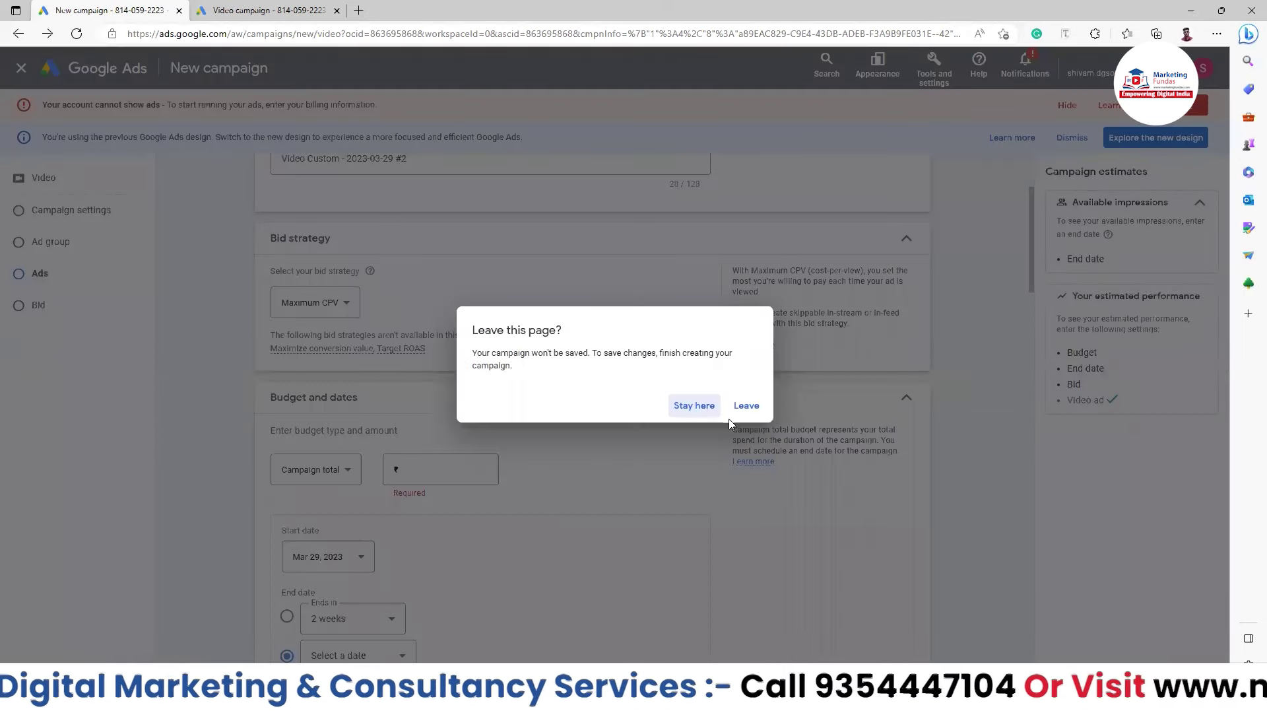
pyautogui.click(747, 407)
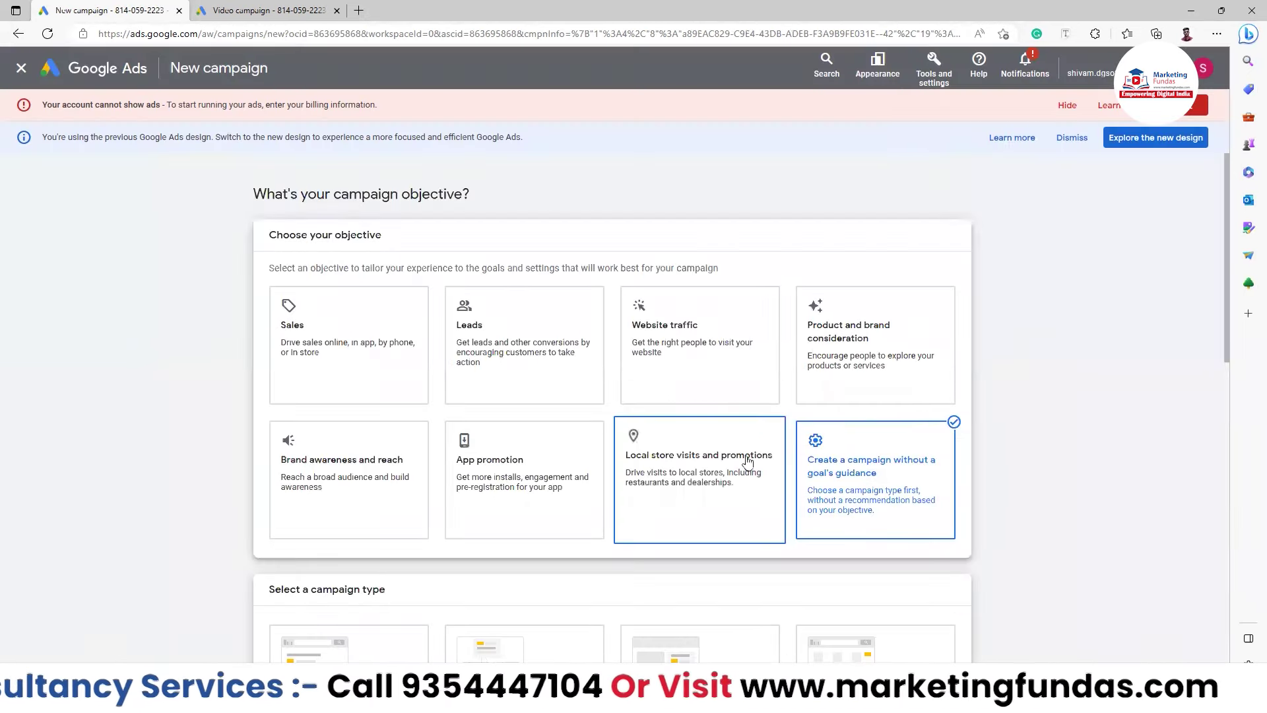
# Choose Non-skippable in-stream as the video campaign's subtype and continue to the campaign settings
pyautogui.scroll(-7, 739, 536)
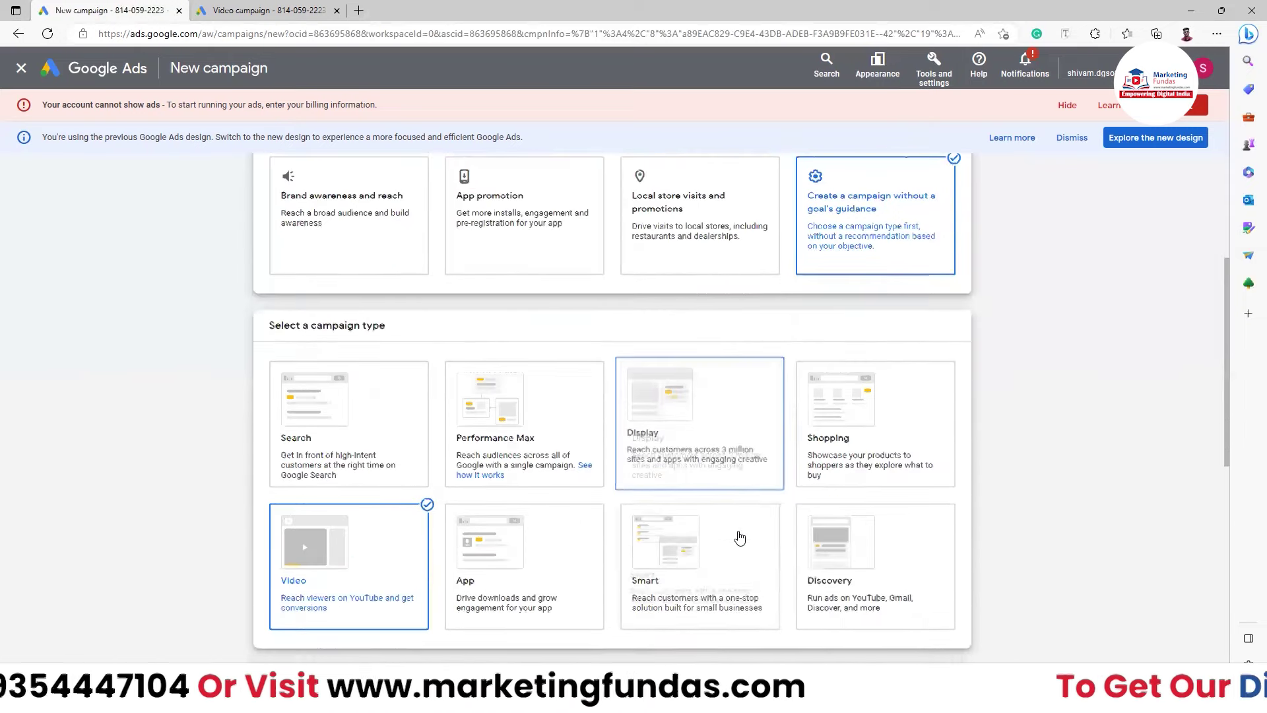
pyautogui.scroll(-3, 739, 537)
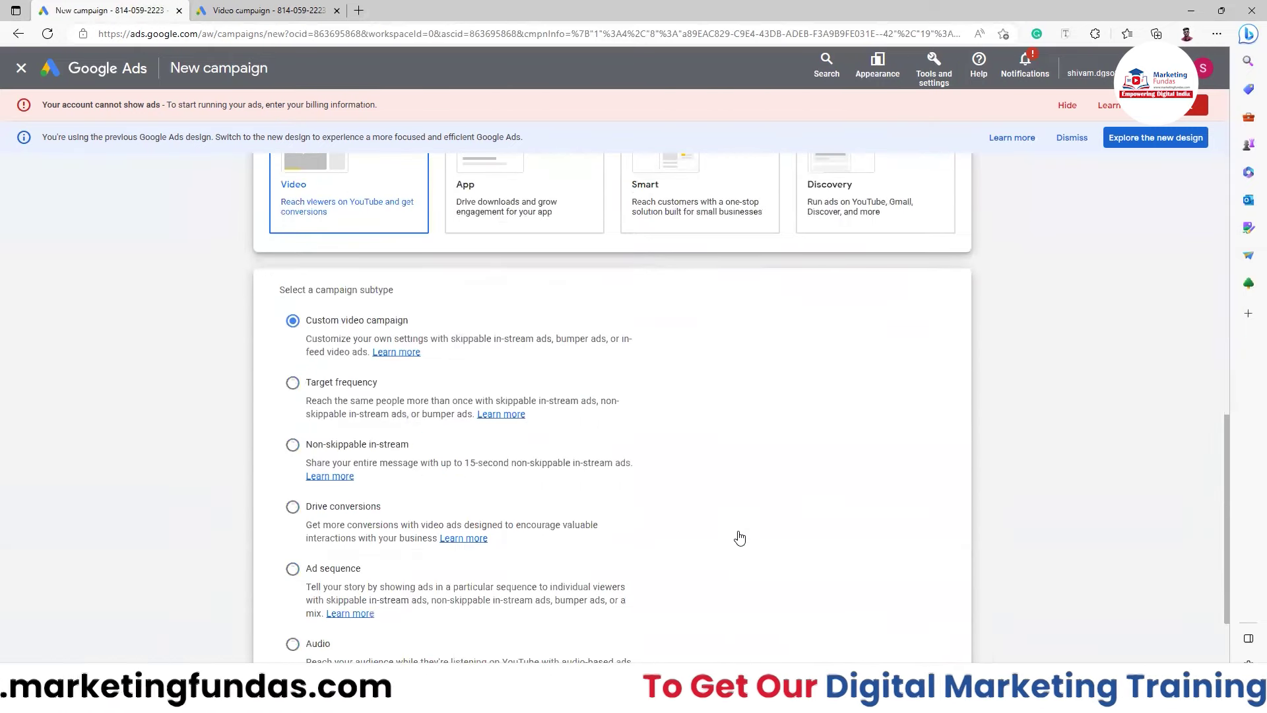
pyautogui.scroll(-1, 292, 448)
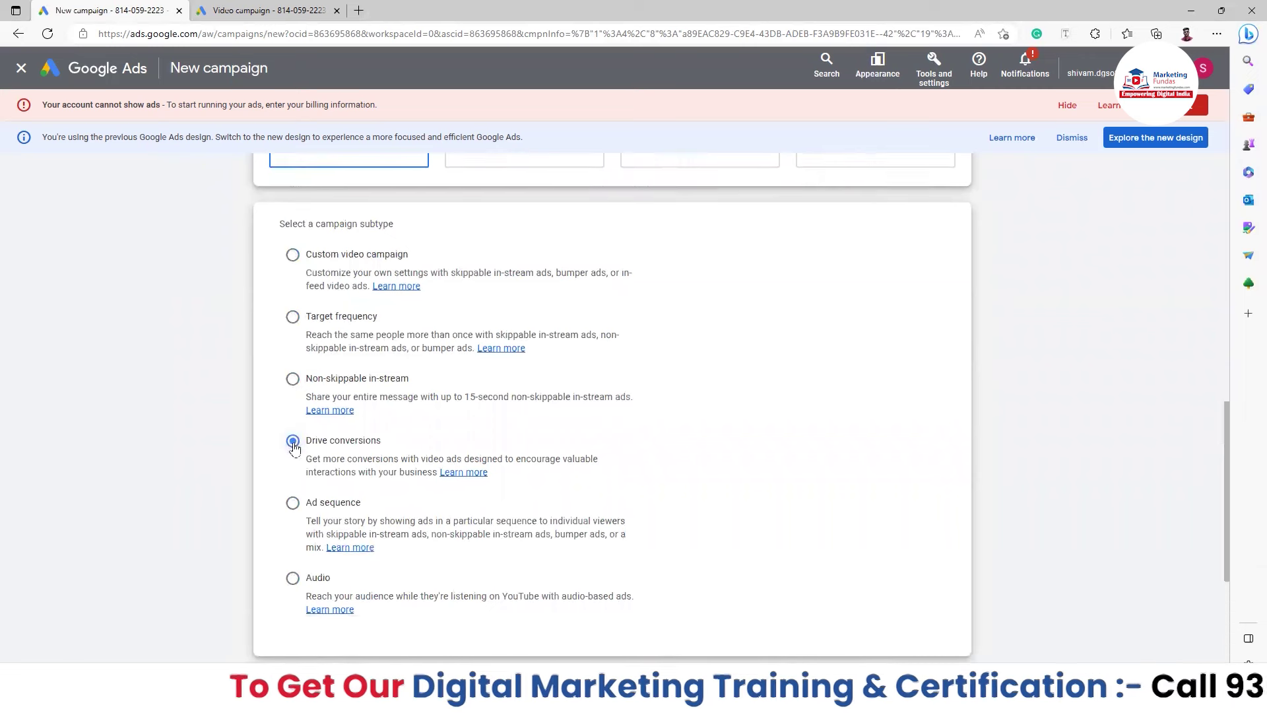
pyautogui.click(292, 378)
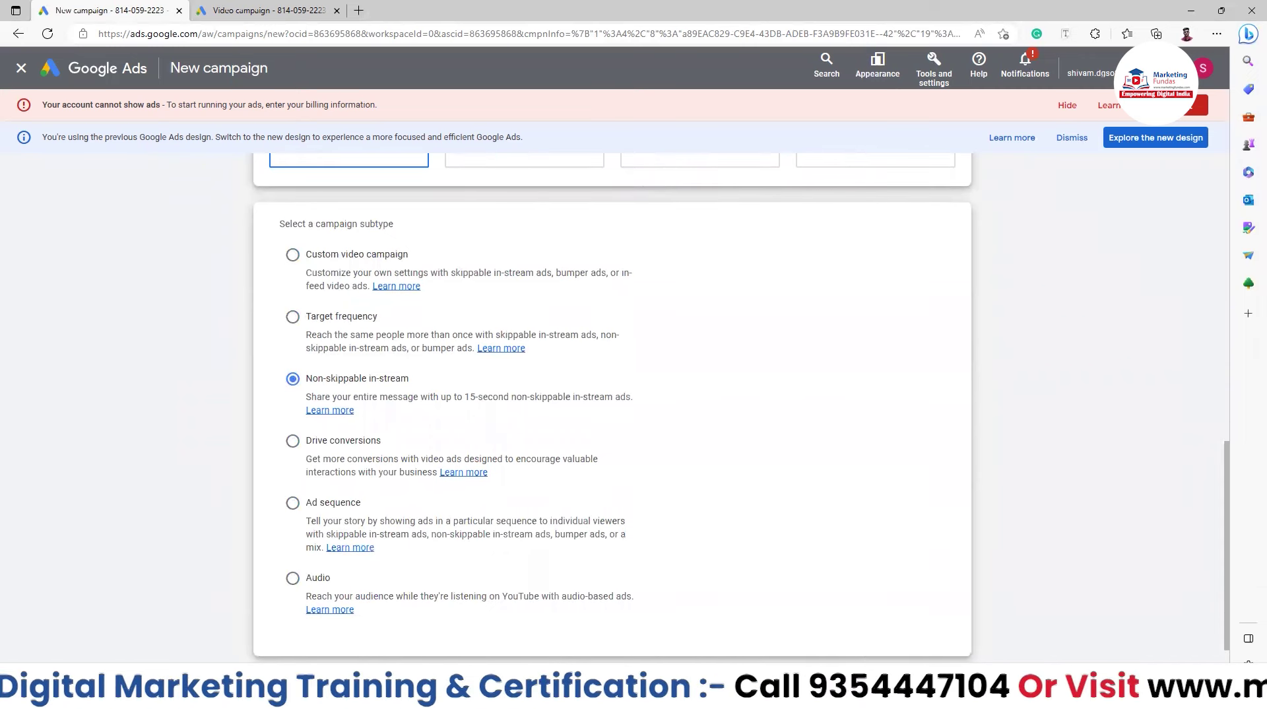
pyautogui.scroll(-1, 944, 635)
pyautogui.click(944, 609)
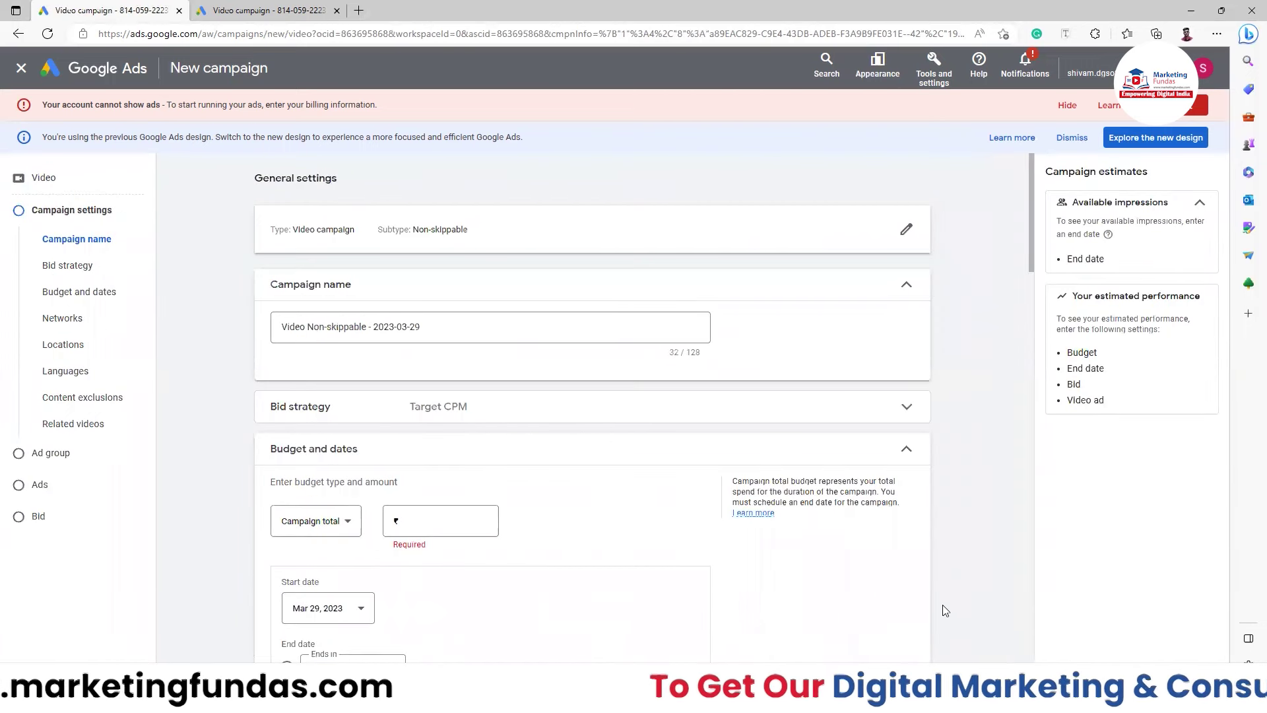
# Examine which bid strategies the non-skippable campaign allows, and collapse the section again
pyautogui.click(633, 409)
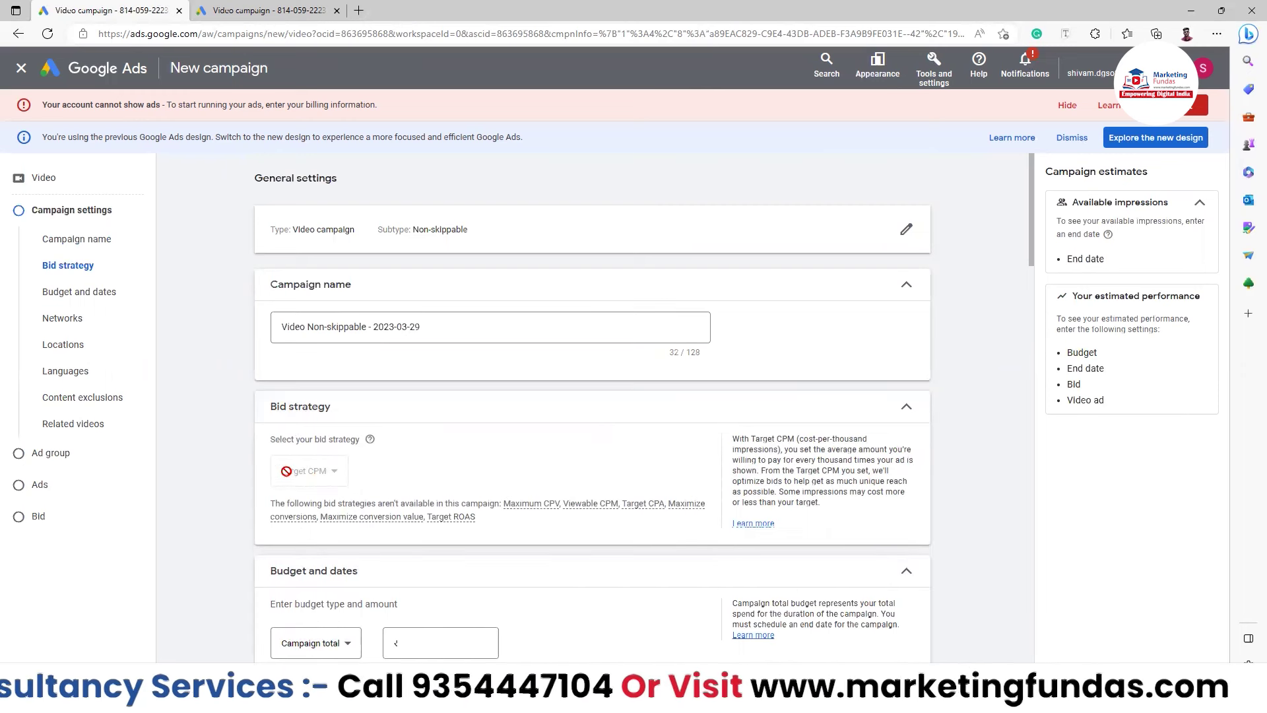
pyautogui.click(466, 419)
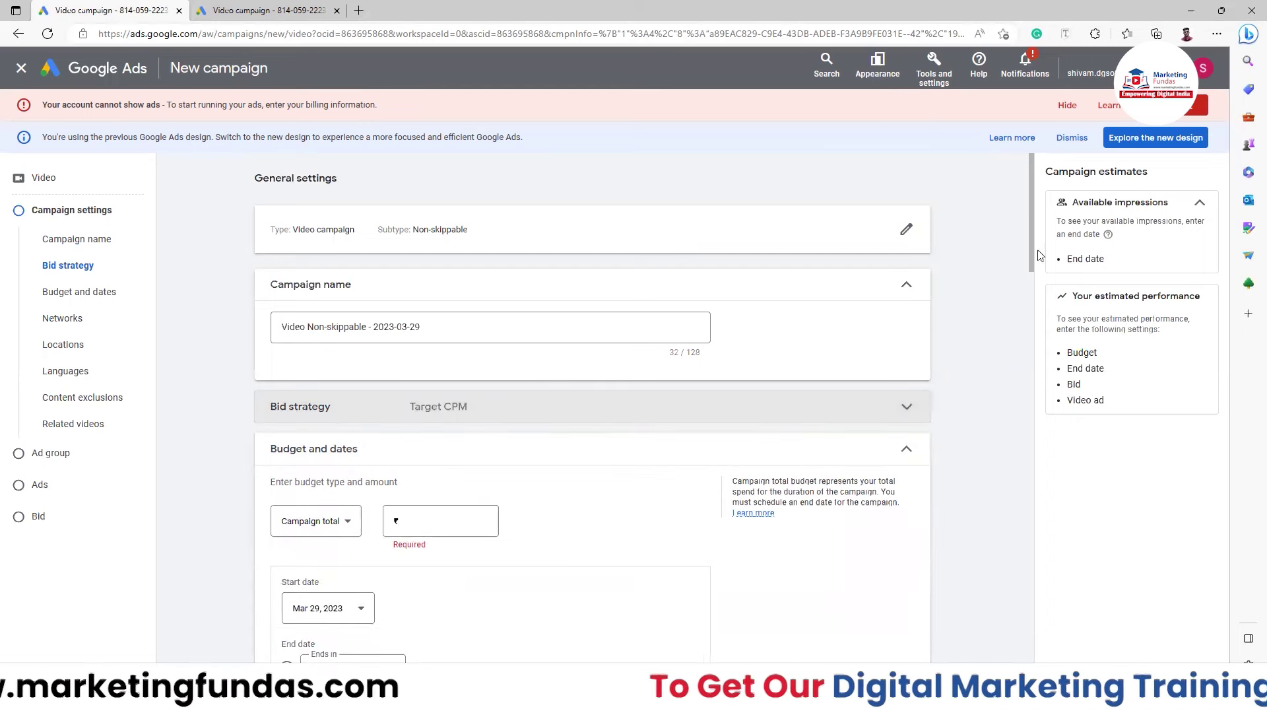
pyautogui.moveTo(1028, 252); pyautogui.dragTo(879, 381)
pyautogui.click(879, 381)
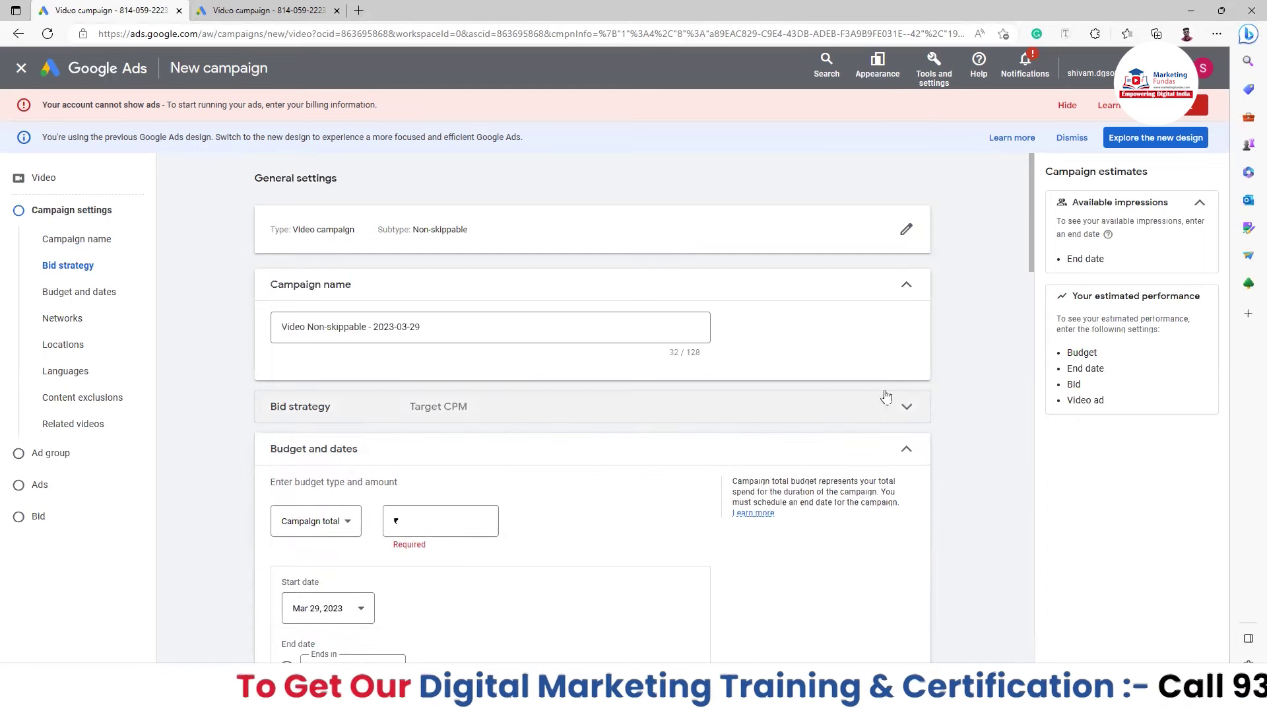
# Add the Marketing Fundas YouTube video to the non-skippable campaign's ad by pasting its youtu.be link from the clipboard history
pyautogui.moveTo(1031, 263); pyautogui.dragTo(1019, 386)
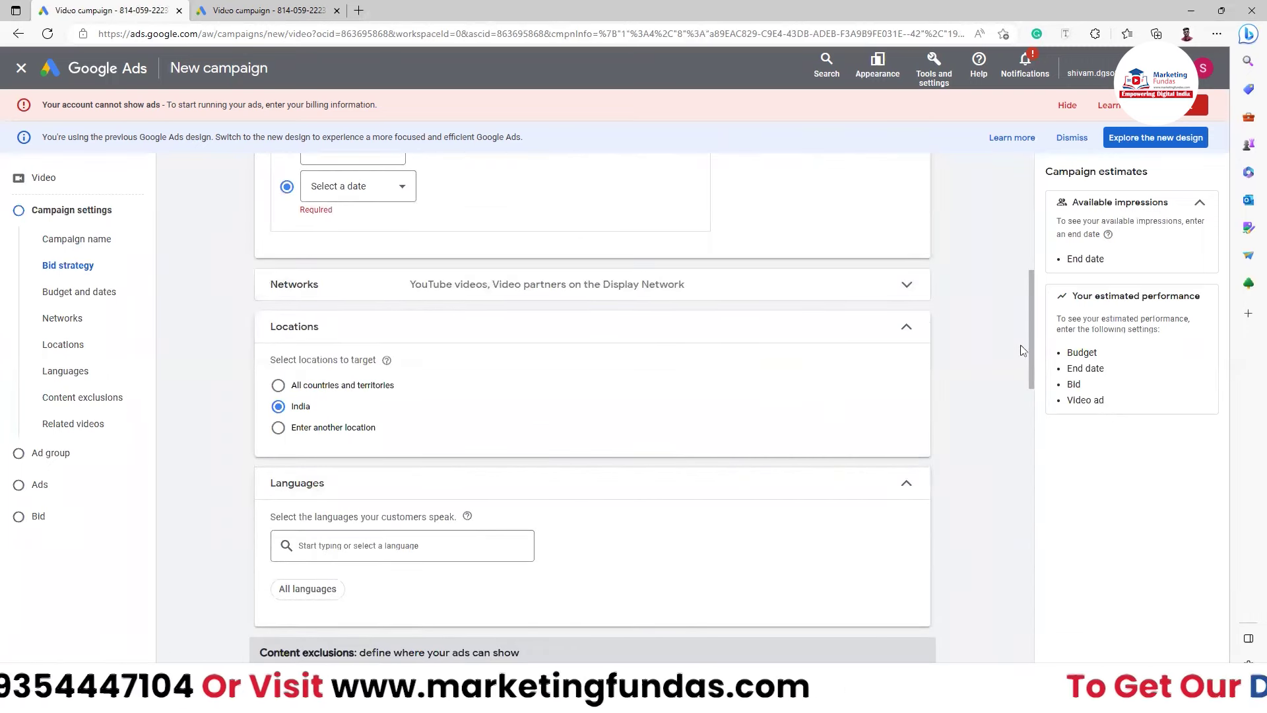
pyautogui.click(1030, 407)
pyautogui.scroll(-2, 1031, 406)
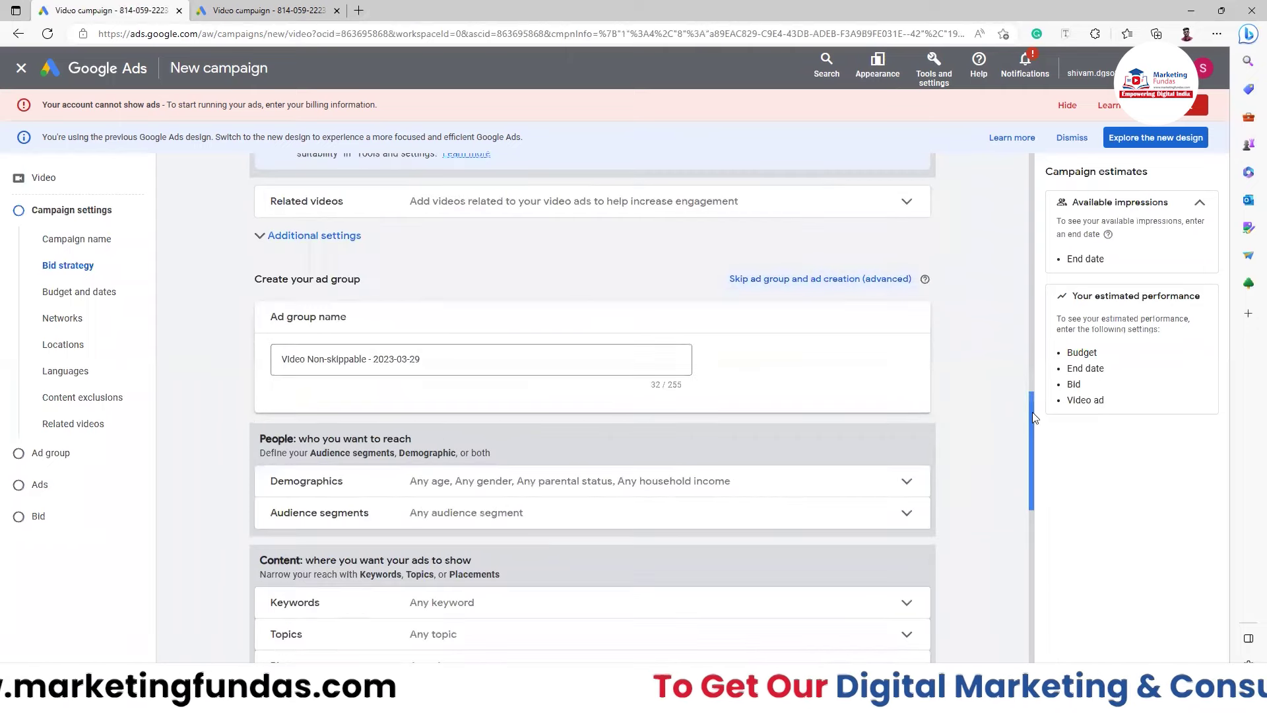
pyautogui.click(1032, 554)
pyautogui.click(401, 228)
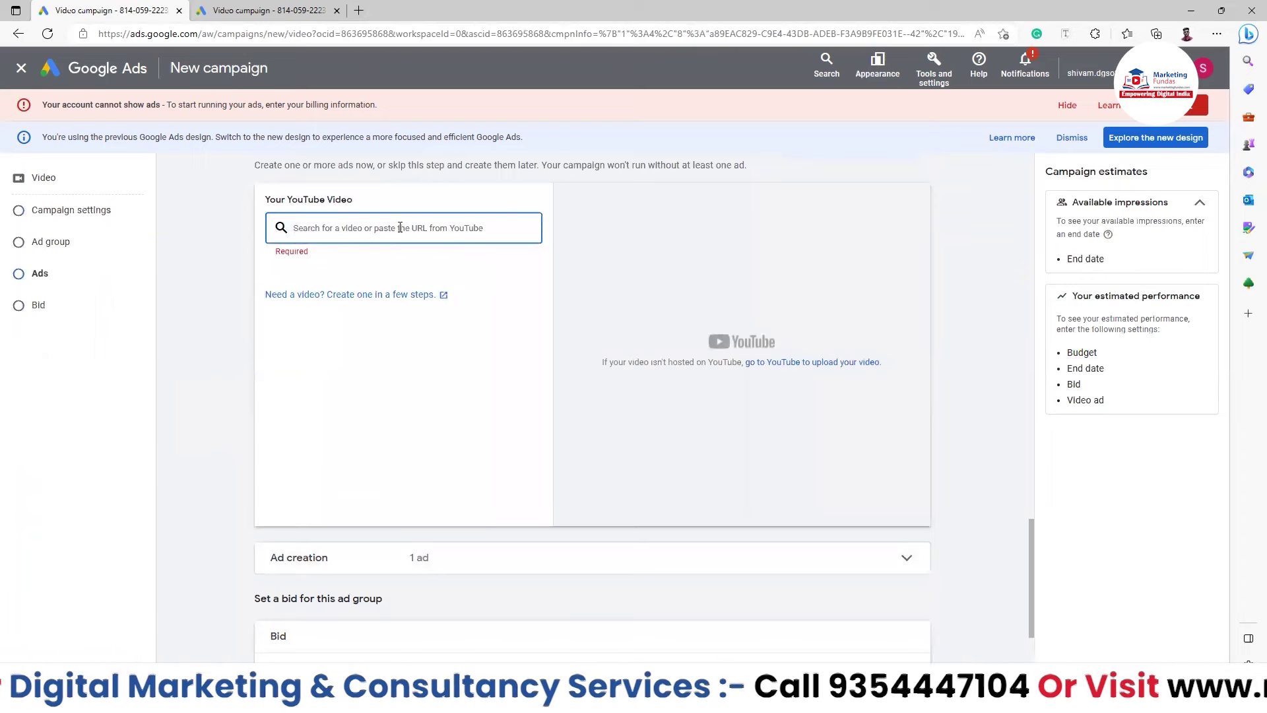
pyautogui.press('super+v')
pyautogui.scroll(-2, 437, 438)
pyautogui.click(438, 421)
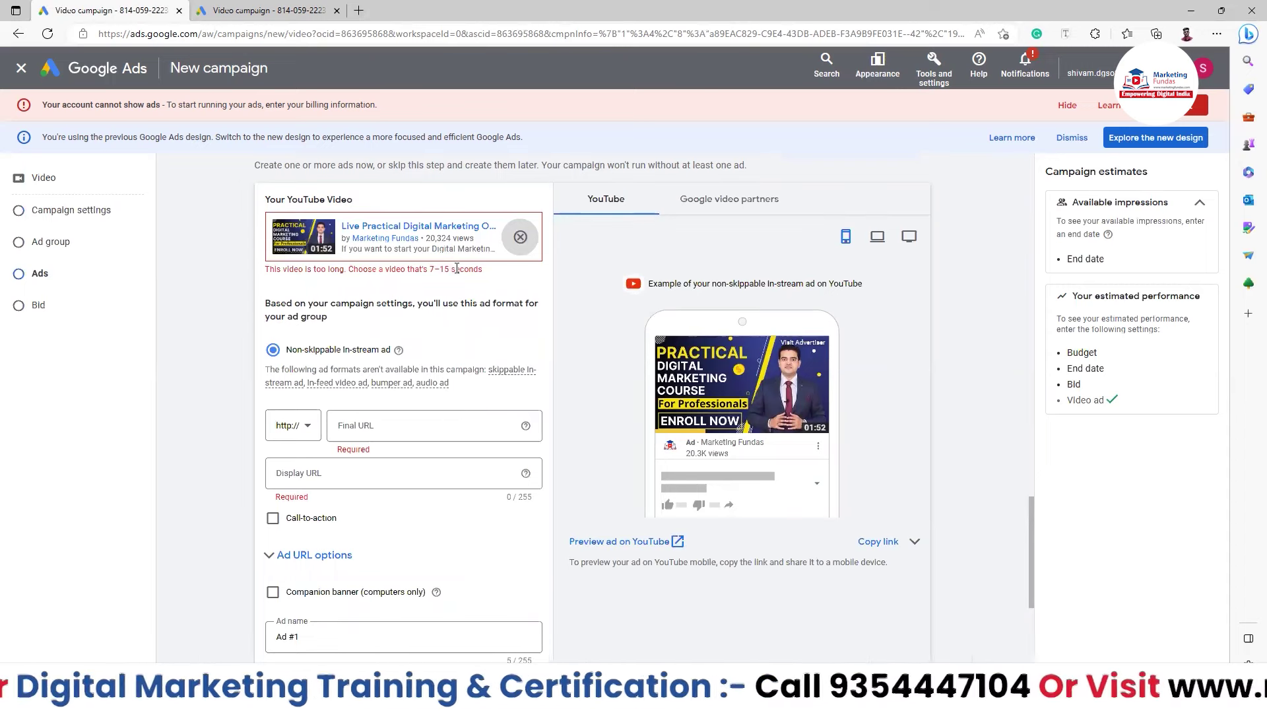
# Check the video length requirement shown under the selected YouTube video
pyautogui.moveTo(449, 268); pyautogui.dragTo(433, 269)
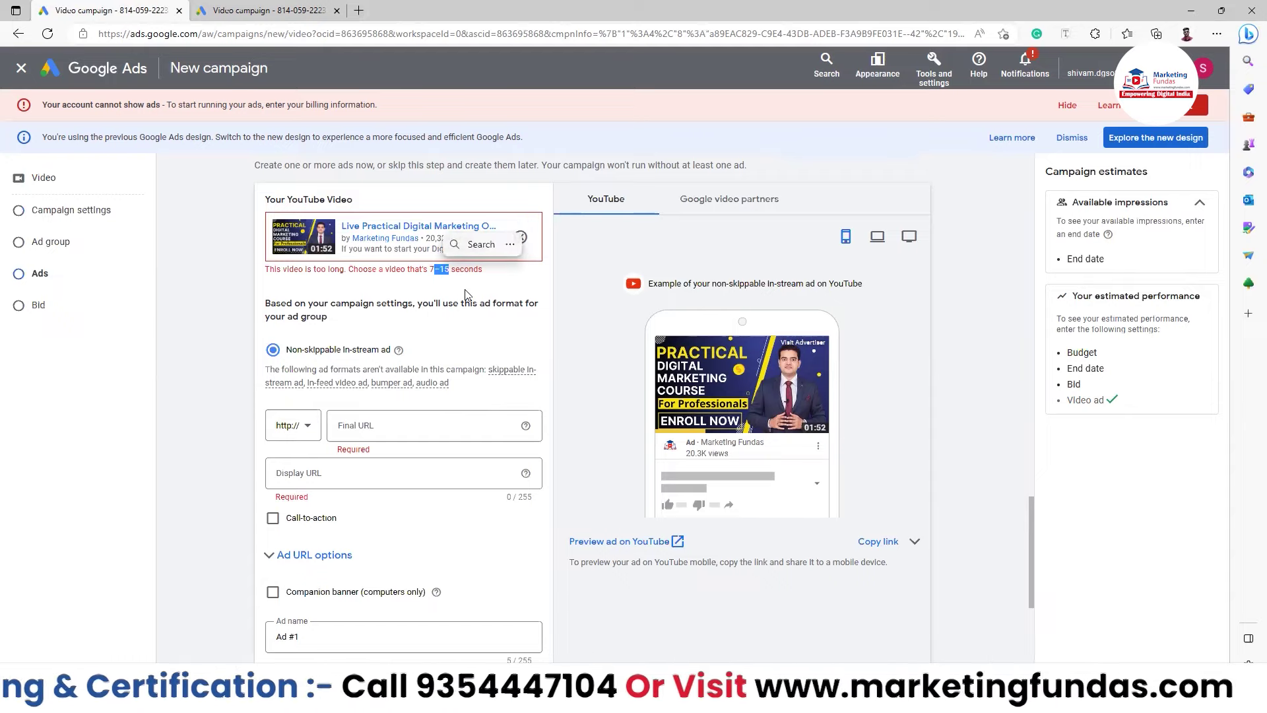
pyautogui.doubleClick(444, 269)
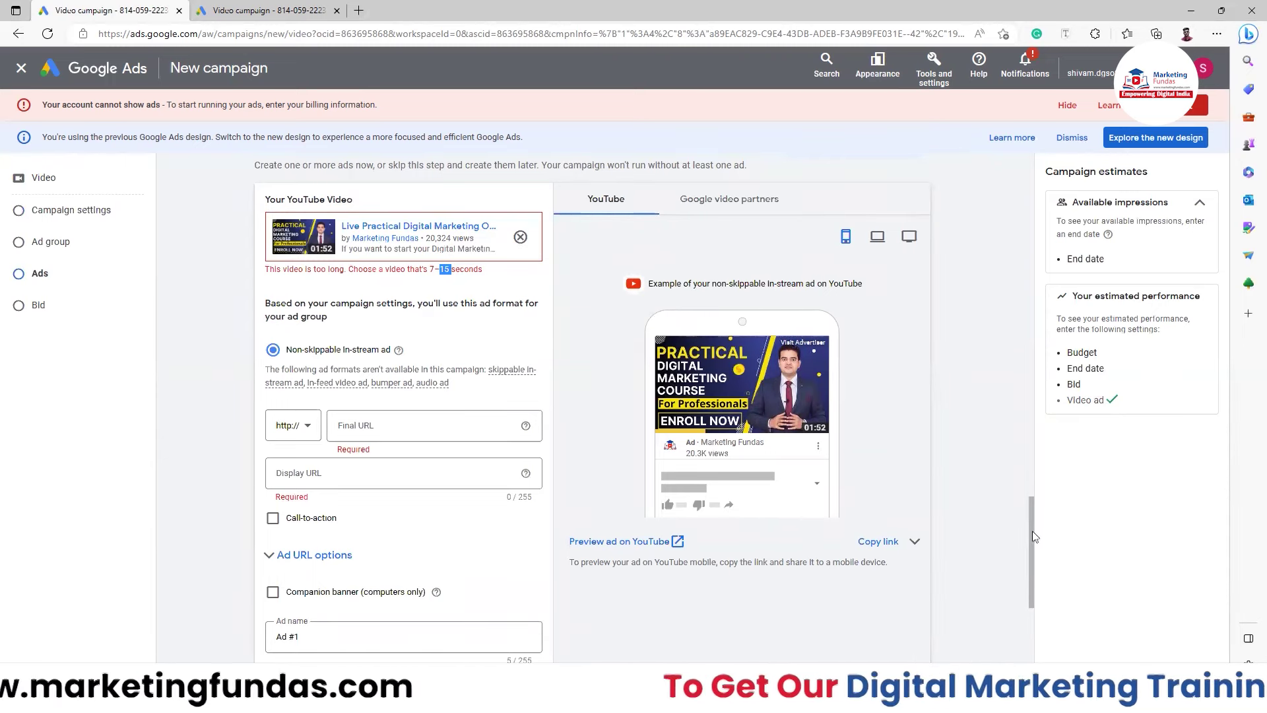
pyautogui.click(1010, 330)
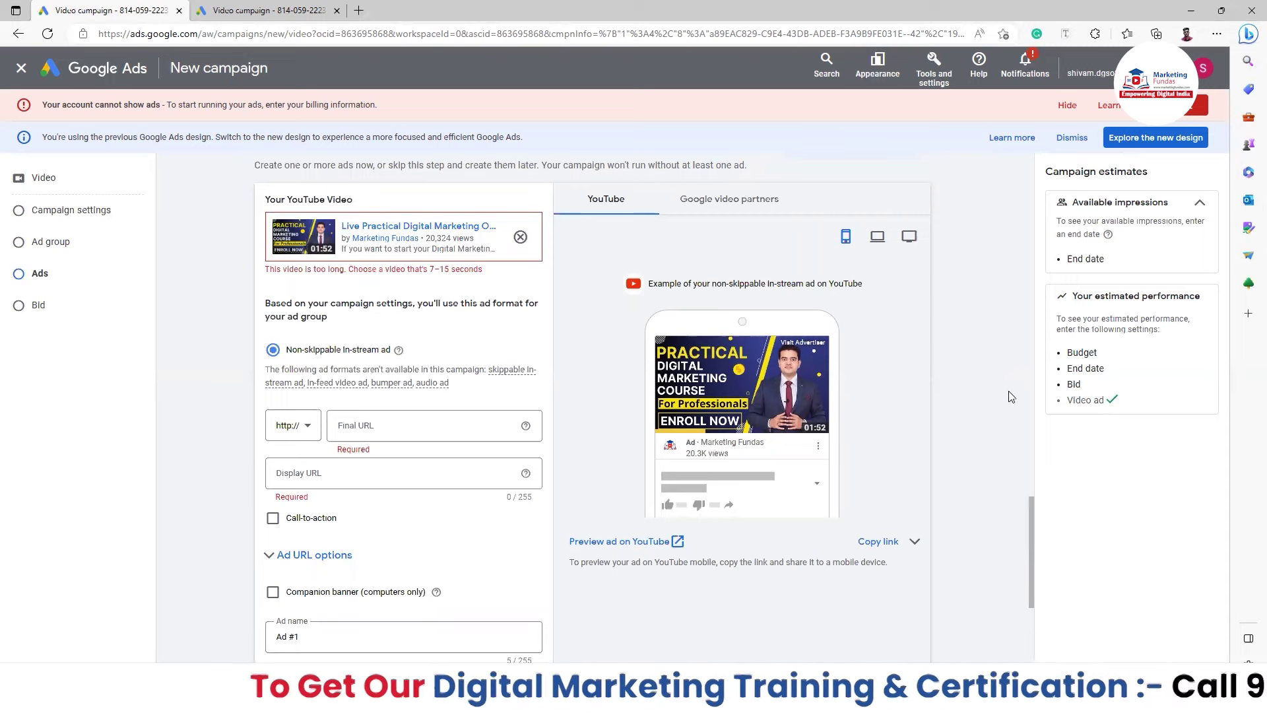